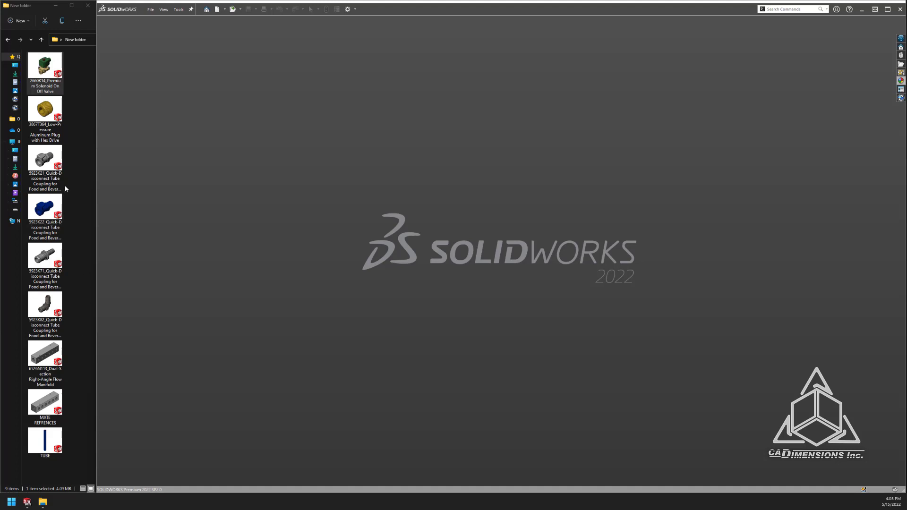
Open the MATE REFRENCES assembly and snap the 5923K21 coupling, 5923K71 coupling and tube onto the manifold
{"action": "double_click", "coordinate": [47, 405]}
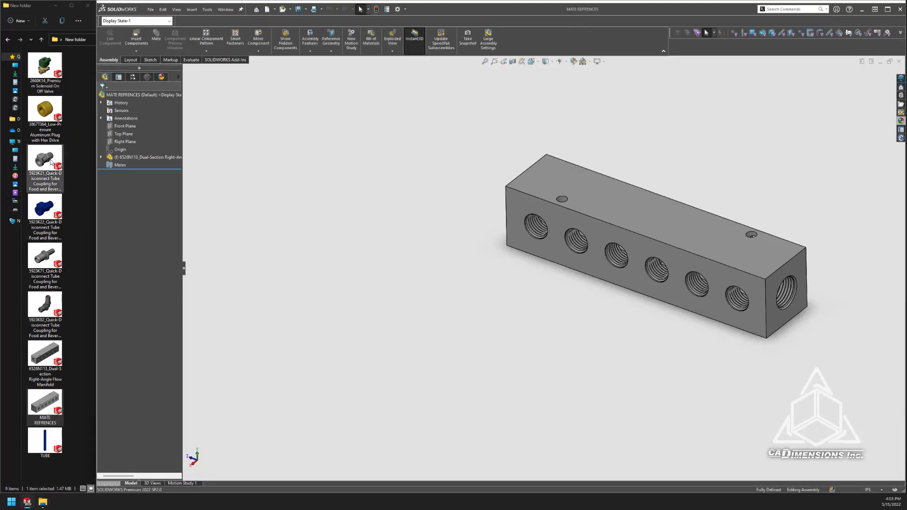
{"action": "left_click", "coordinate": [47, 161]}
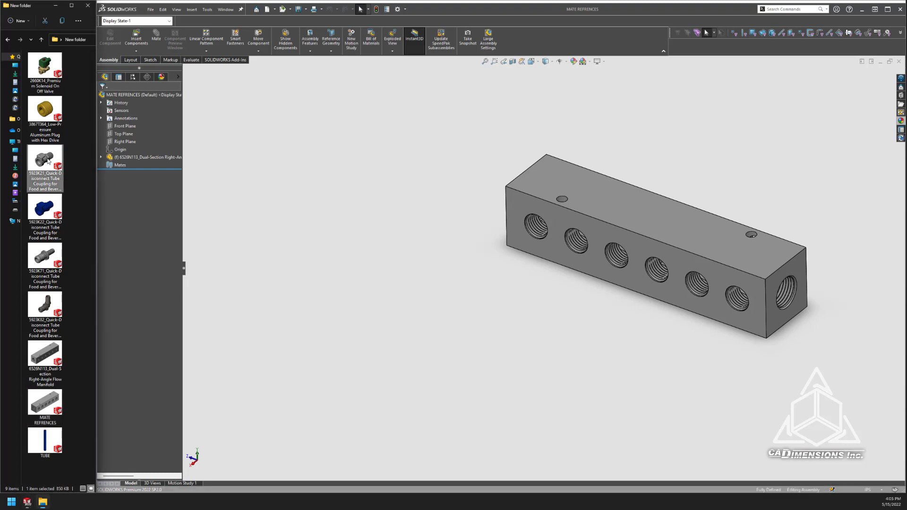
{"action": "left_click_drag", "start_coordinate": [48, 161], "coordinate": [457, 244]}
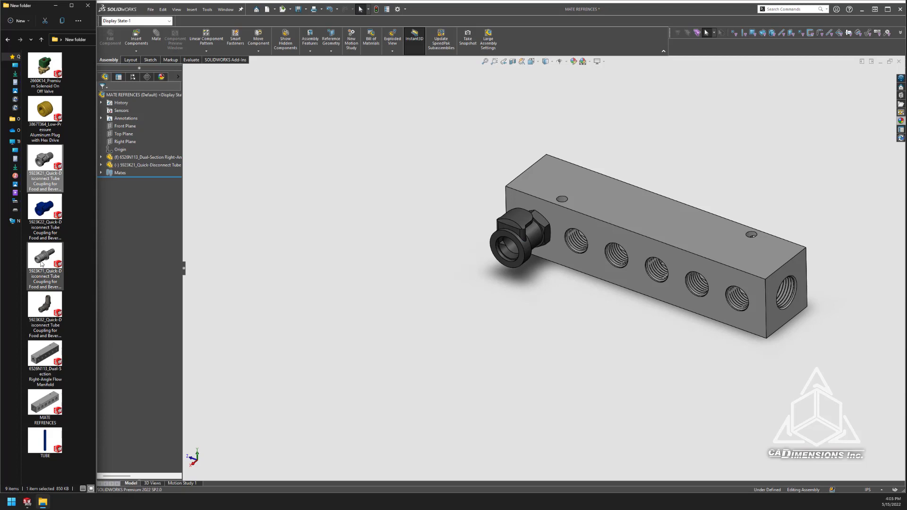
{"action": "left_click_drag", "start_coordinate": [41, 264], "coordinate": [510, 260]}
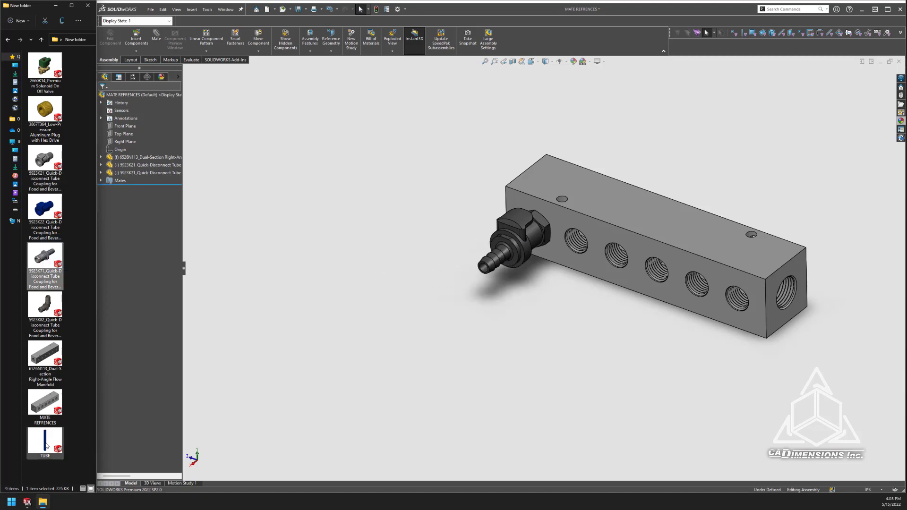
{"action": "left_click_drag", "start_coordinate": [47, 445], "coordinate": [525, 251]}
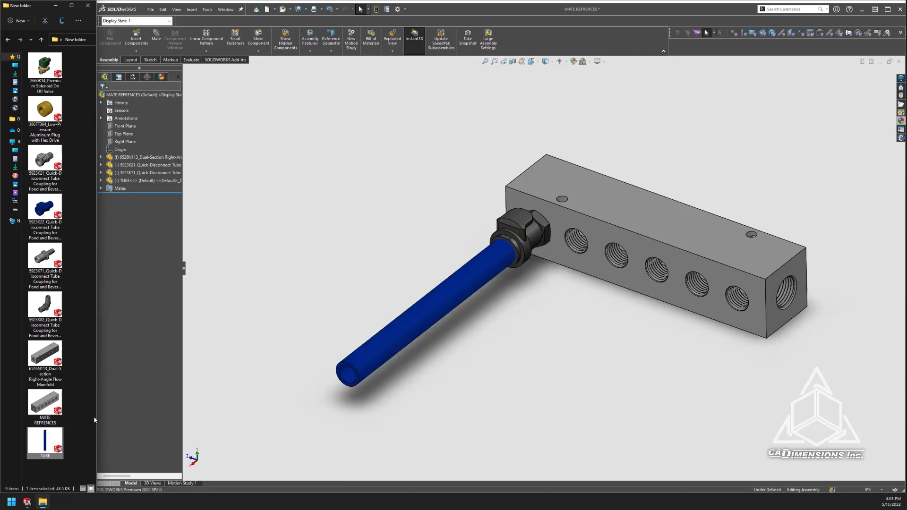
Attach the 5923K82 elbow and a second 5923K21 coupling, then add the 2660K14 solenoid valve
{"action": "left_click_drag", "start_coordinate": [46, 311], "coordinate": [344, 377]}
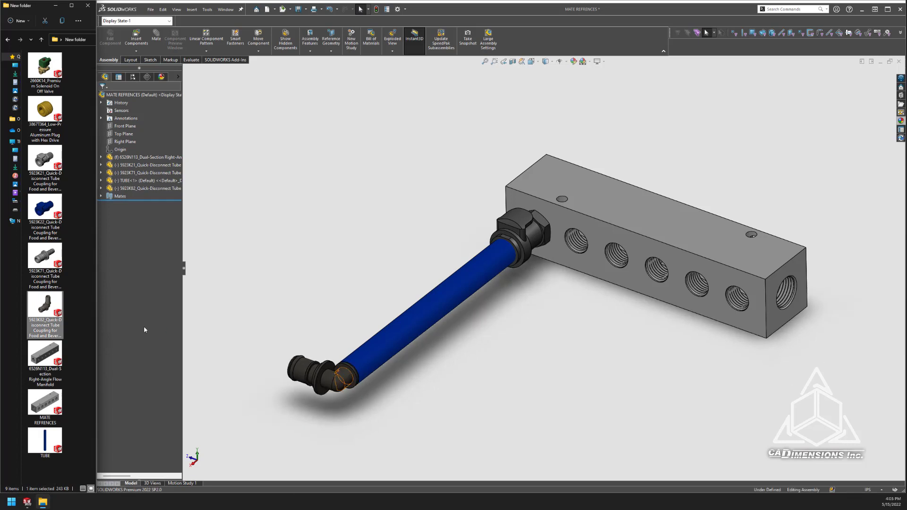
{"action": "left_click_drag", "start_coordinate": [45, 158], "coordinate": [297, 377]}
{"action": "key", "text": "f"}
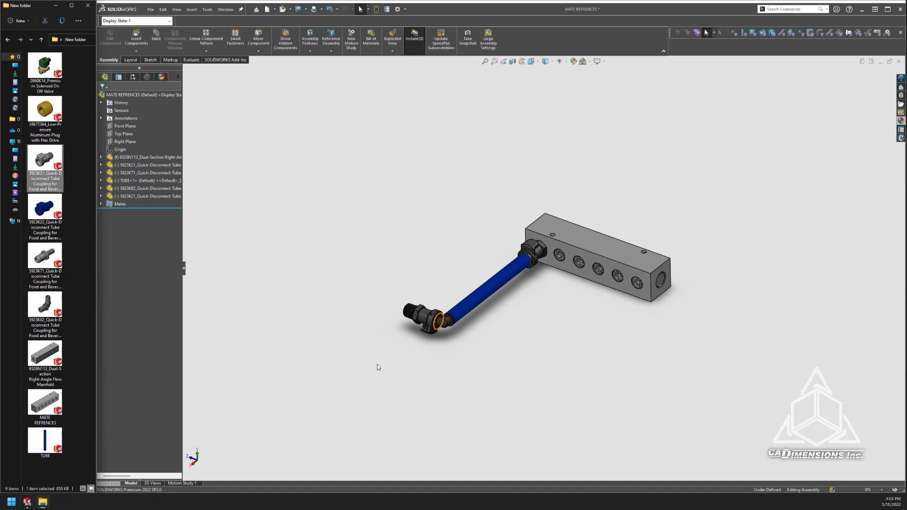
{"action": "middle_click_drag", "start_coordinate": [377, 364], "coordinate": [411, 378]}
{"action": "scroll", "coordinate": [411, 378], "scroll_direction": "down", "scroll_amount": 3}
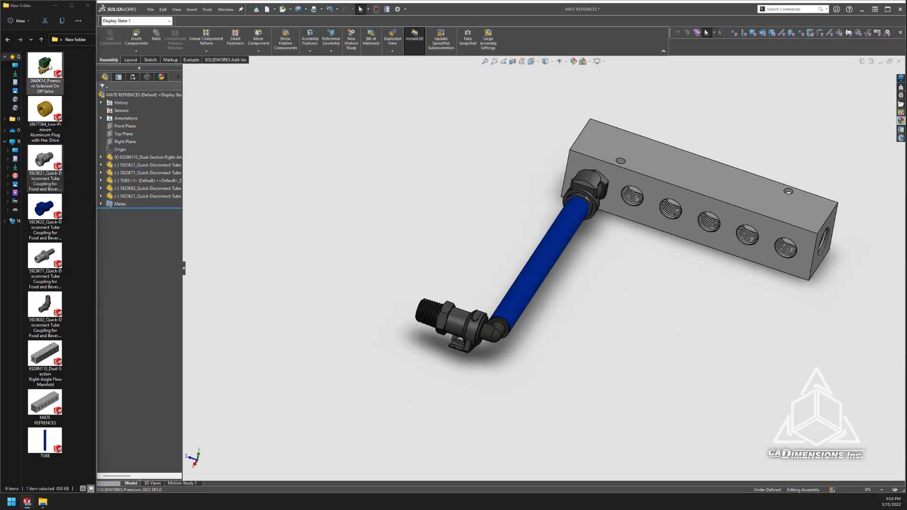
{"action": "left_click_drag", "start_coordinate": [46, 62], "coordinate": [426, 310]}
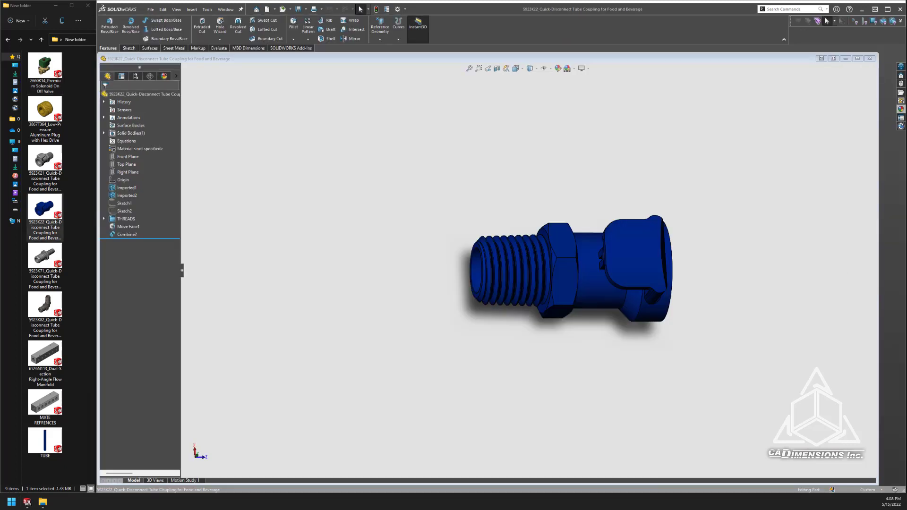
Start a mate reference using the bore face as primary and the shoulder face as secondary
{"action": "left_click", "coordinate": [380, 40]}
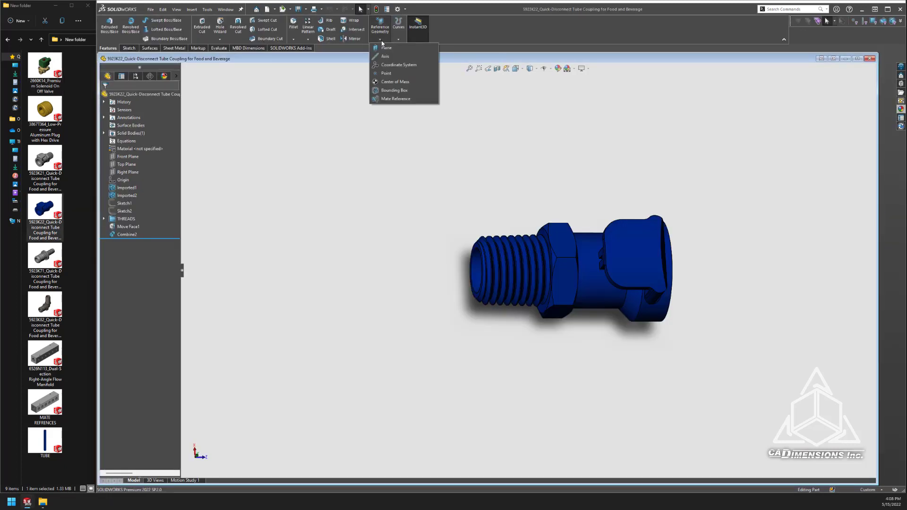
{"action": "left_click", "coordinate": [390, 98]}
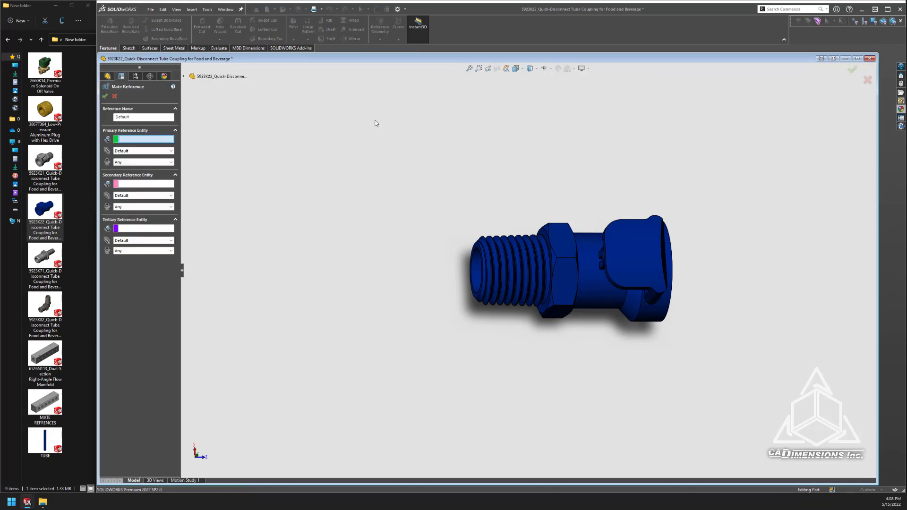
{"action": "middle_click_drag", "start_coordinate": [336, 230], "coordinate": [415, 248]}
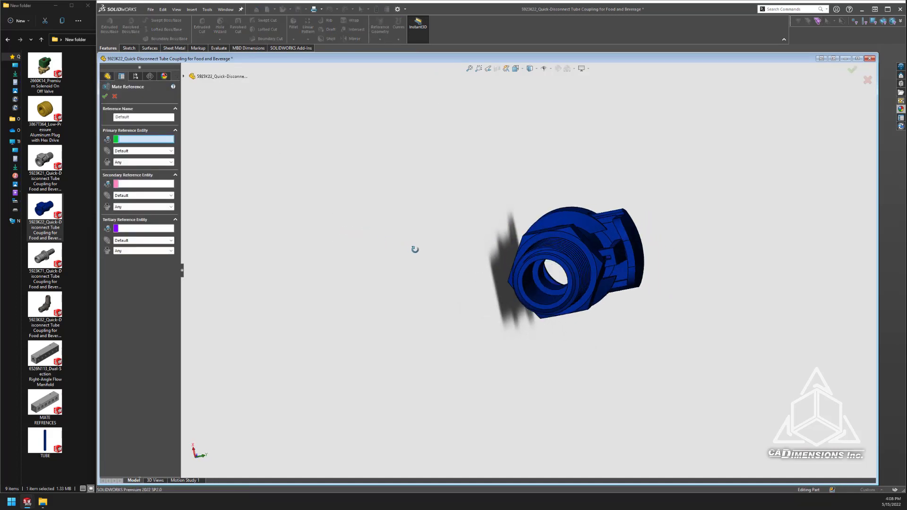
{"action": "scroll", "coordinate": [568, 283], "scroll_direction": "down", "scroll_amount": 5}
{"action": "left_click", "coordinate": [571, 278]}
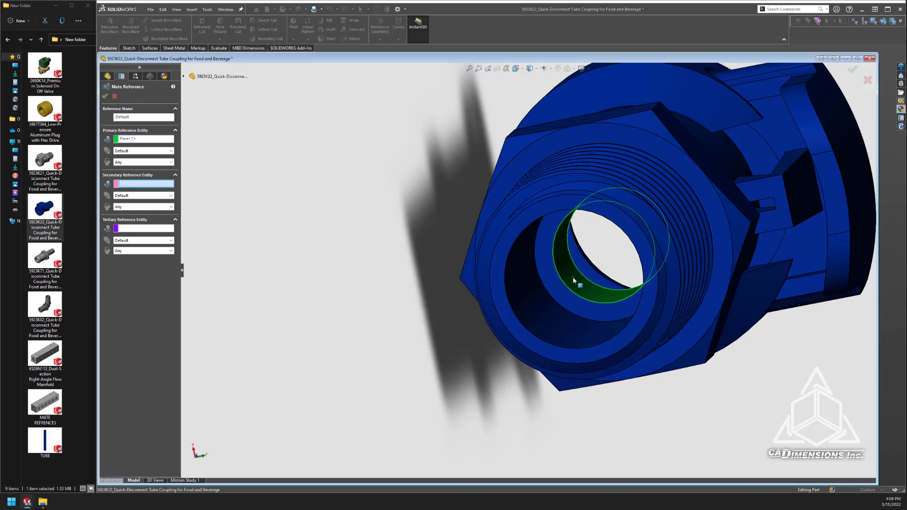
{"action": "scroll", "coordinate": [288, 205], "scroll_direction": "up", "scroll_amount": 3}
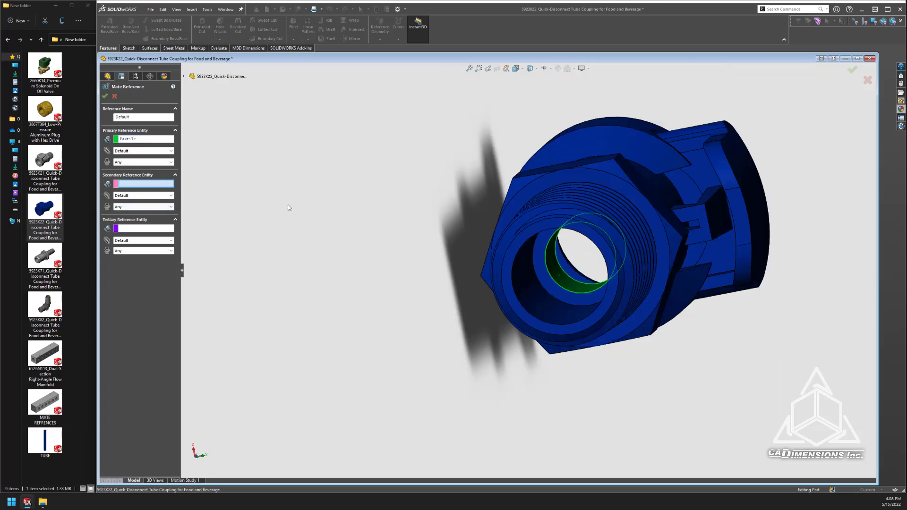
{"action": "middle_click_drag", "start_coordinate": [510, 245], "coordinate": [520, 216]}
{"action": "scroll", "coordinate": [519, 215], "scroll_direction": "down", "scroll_amount": 4}
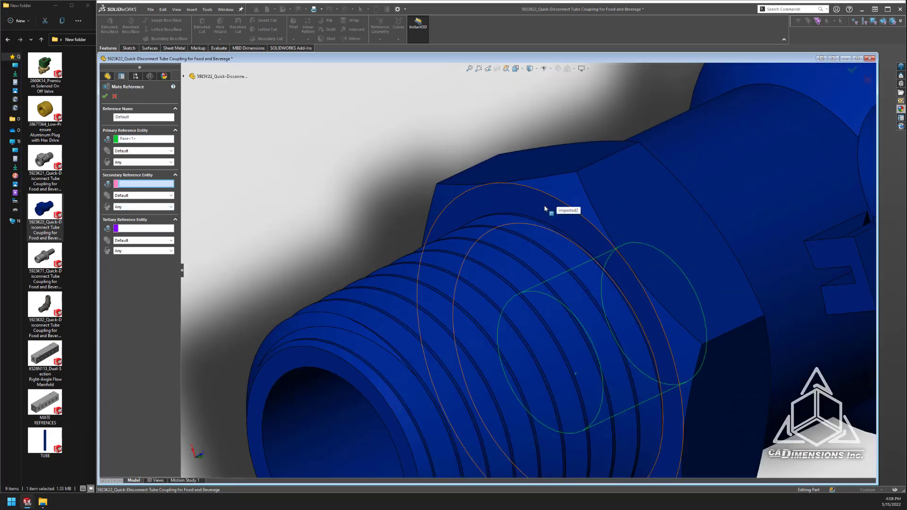
{"action": "left_click", "coordinate": [544, 207]}
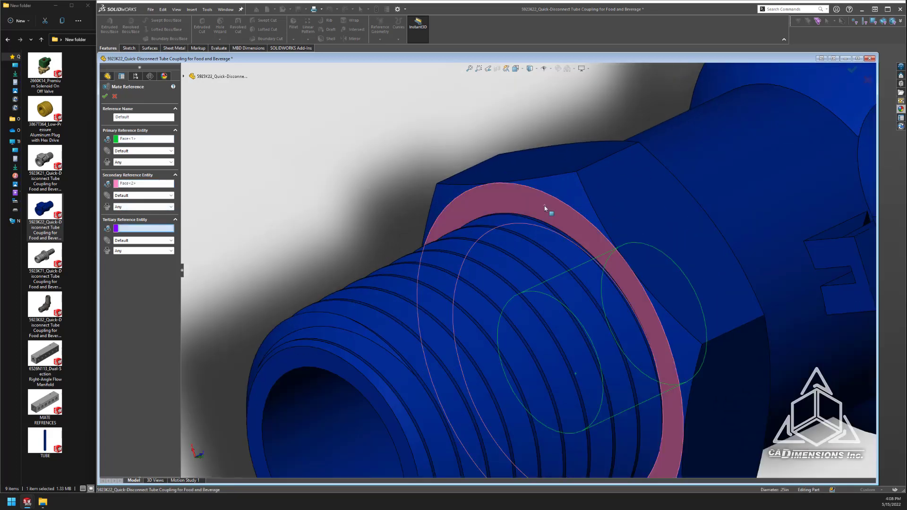
Set the primary to Concentric, Anti-Aligned and the secondary to Coincident, Anti-Aligned
{"action": "left_click", "coordinate": [154, 151]}
{"action": "left_click", "coordinate": [154, 166]}
{"action": "left_click", "coordinate": [155, 162]}
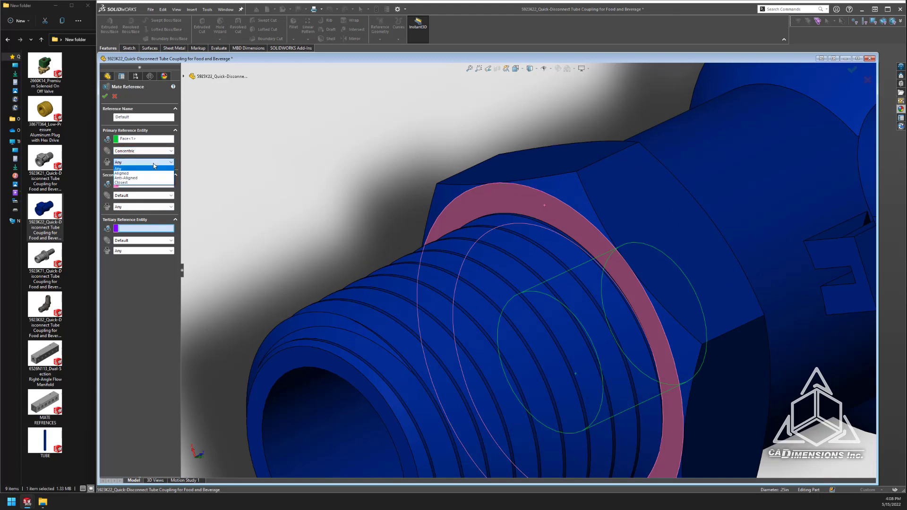
{"action": "left_click", "coordinate": [155, 179]}
{"action": "left_click", "coordinate": [153, 195]}
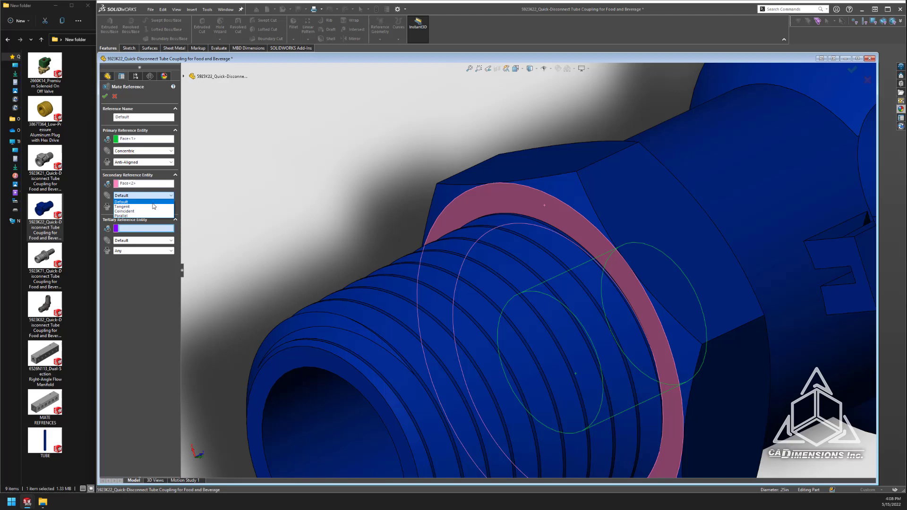
{"action": "left_click", "coordinate": [153, 211]}
{"action": "left_click", "coordinate": [153, 207]}
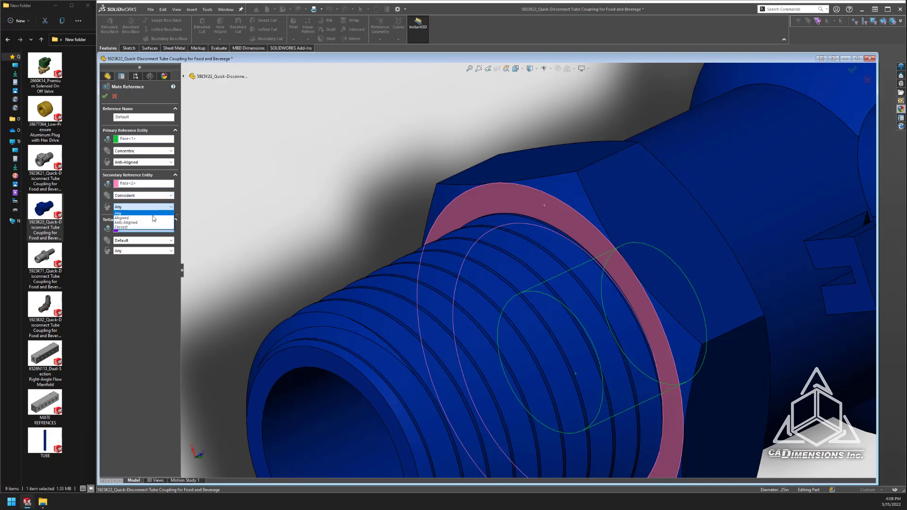
{"action": "left_click", "coordinate": [153, 223]}
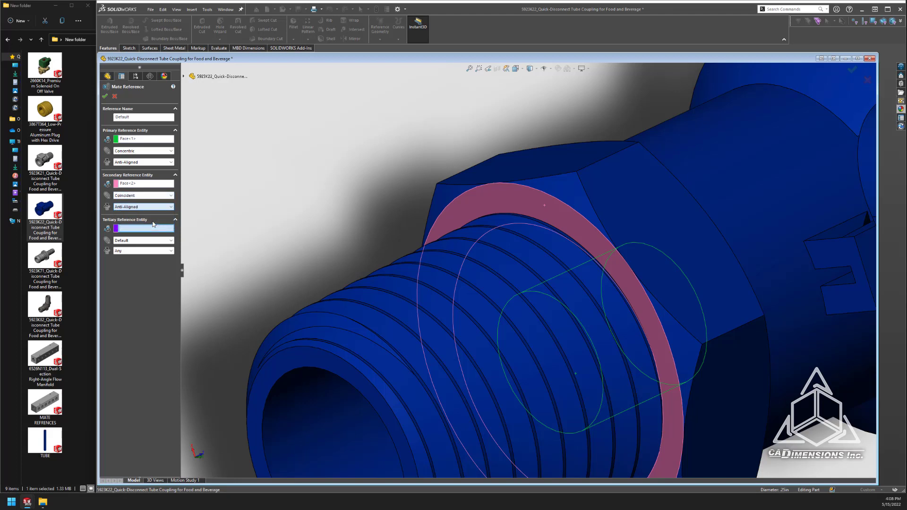
Name the mate reference COUPLING and accept it
{"action": "double_click", "coordinate": [154, 118]}
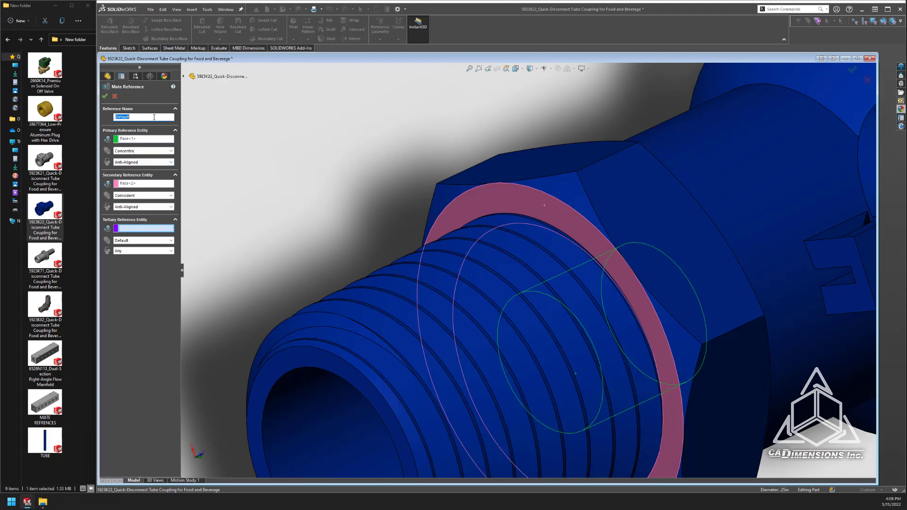
{"action": "type", "text": "COUPLING"}
{"action": "left_click_drag", "start_coordinate": [154, 116], "coordinate": [104, 124]}
{"action": "left_click", "coordinate": [107, 97]}
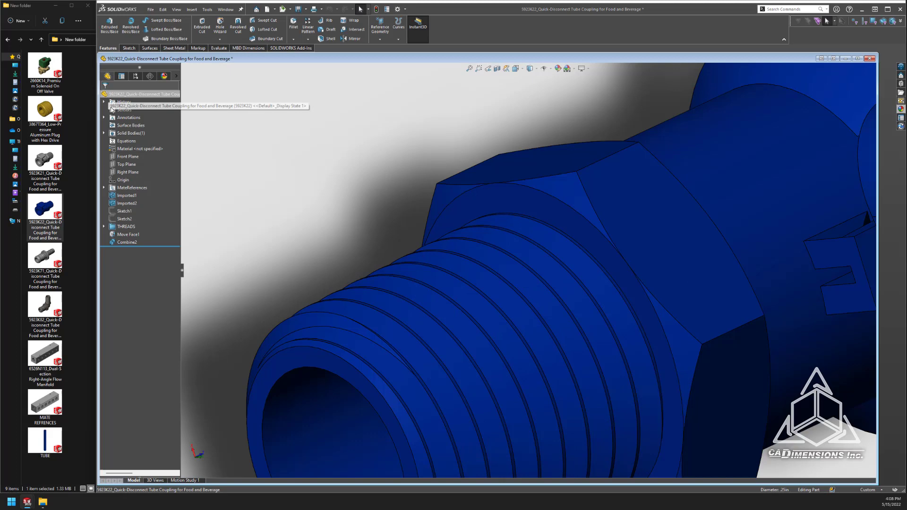
Start a new mate reference and name it COUPLING
{"action": "right_click", "coordinate": [133, 189]}
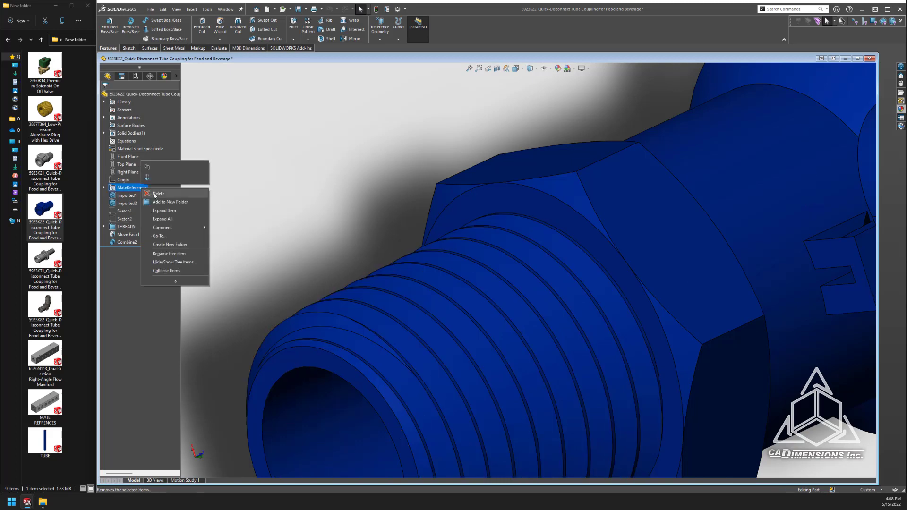
{"action": "left_click", "coordinate": [378, 39]}
{"action": "left_click", "coordinate": [378, 39]}
{"action": "left_click", "coordinate": [396, 99]}
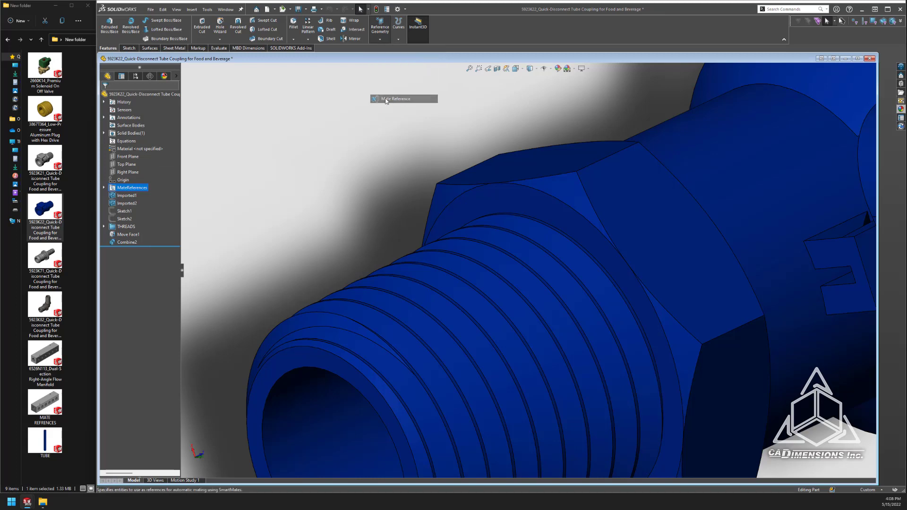
{"action": "double_click", "coordinate": [162, 121]}
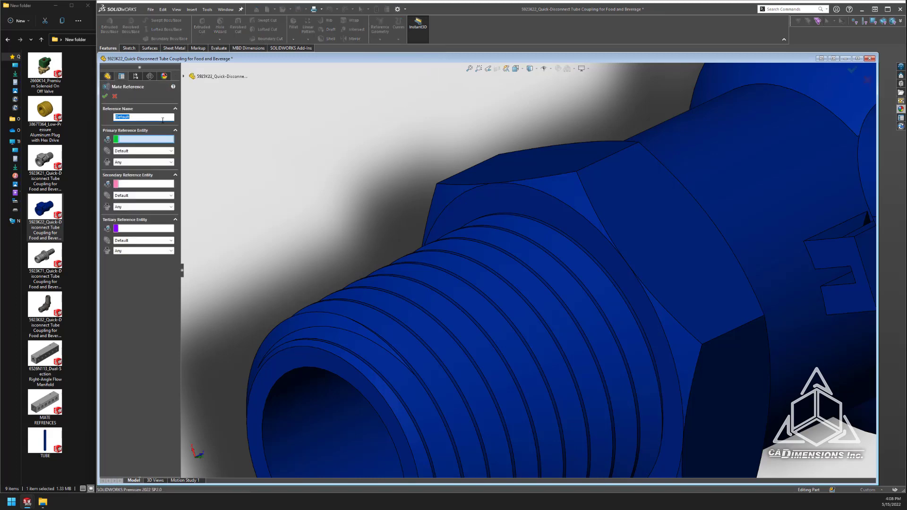
{"action": "type", "text": "COUPLING"}
Pick the coupling's inner bore as primary and the front ring face as secondary reference
{"action": "scroll", "coordinate": [318, 219], "scroll_direction": "up", "scroll_amount": 5}
{"action": "middle_click_drag", "start_coordinate": [319, 219], "coordinate": [324, 351]}
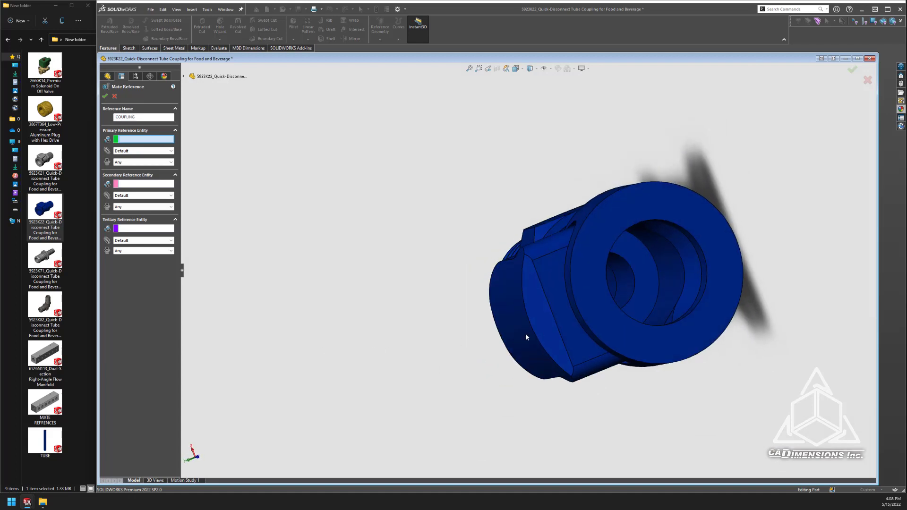
{"action": "left_click", "coordinate": [629, 279]}
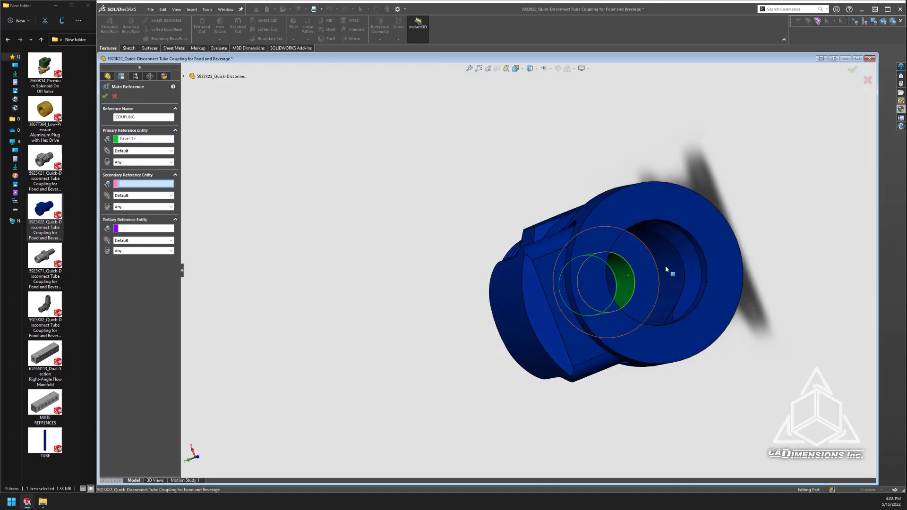
{"action": "left_click", "coordinate": [714, 238]}
Set the primary to Concentric, Anti-Aligned and the secondary to Coincident, Anti-Aligned, then accept
{"action": "left_click", "coordinate": [140, 151]}
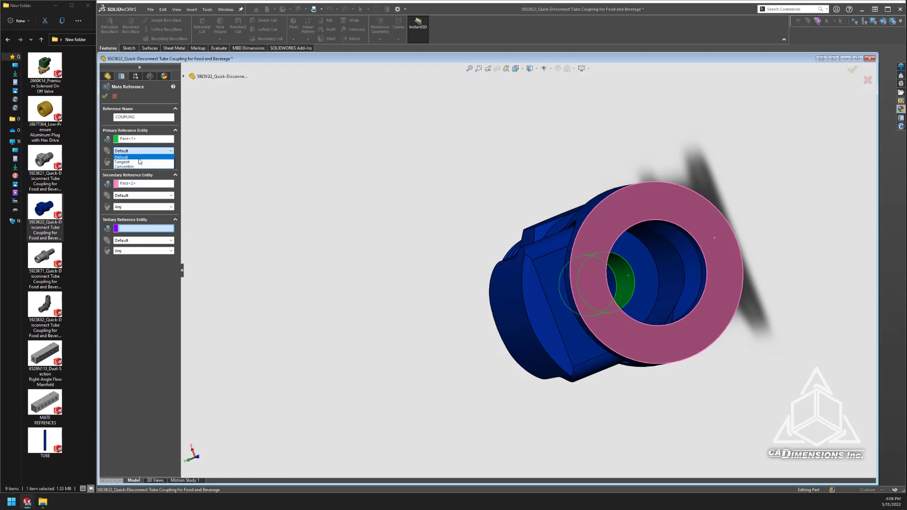
{"action": "left_click", "coordinate": [137, 164]}
{"action": "left_click", "coordinate": [142, 162]}
{"action": "left_click", "coordinate": [139, 178]}
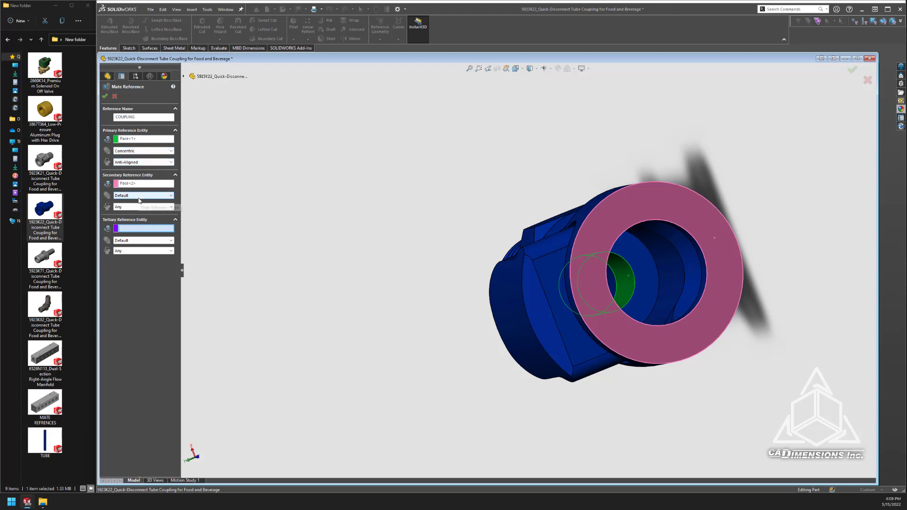
{"action": "left_click", "coordinate": [139, 196]}
{"action": "left_click", "coordinate": [139, 212]}
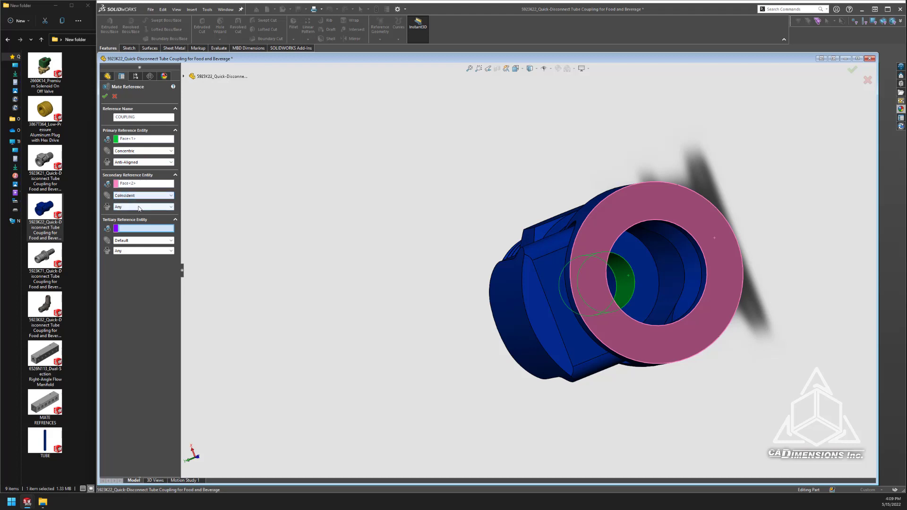
{"action": "left_click", "coordinate": [141, 207]}
{"action": "left_click", "coordinate": [139, 223]}
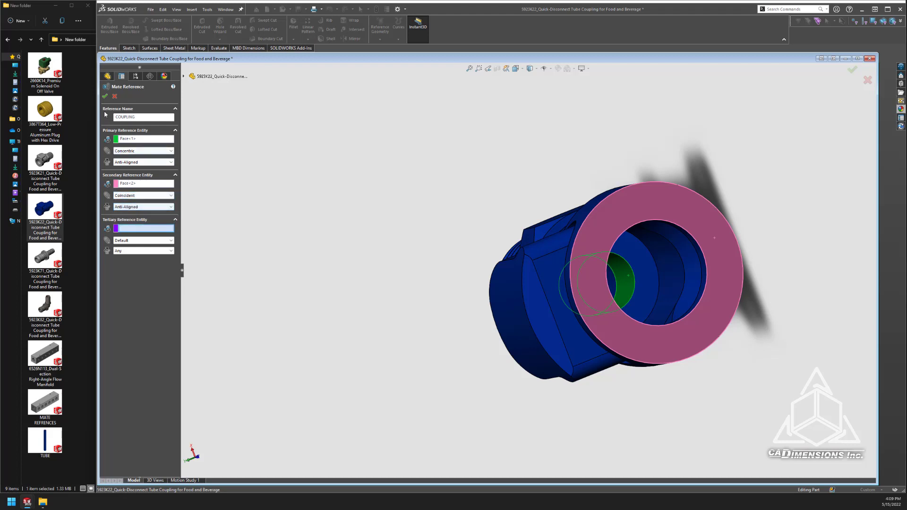
{"action": "left_click", "coordinate": [105, 96]}
{"action": "middle_click_drag", "start_coordinate": [294, 218], "coordinate": [346, 245]}
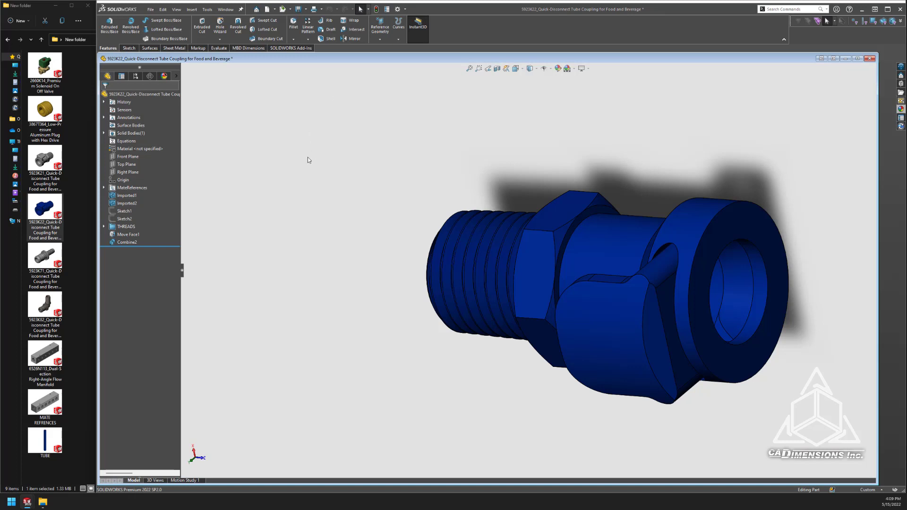
Reopen the MATE REFRENCES assembly and drag in the 5923K22 coupling so it lands on the end port
{"action": "left_click", "coordinate": [46, 400]}
{"action": "double_click", "coordinate": [46, 400]}
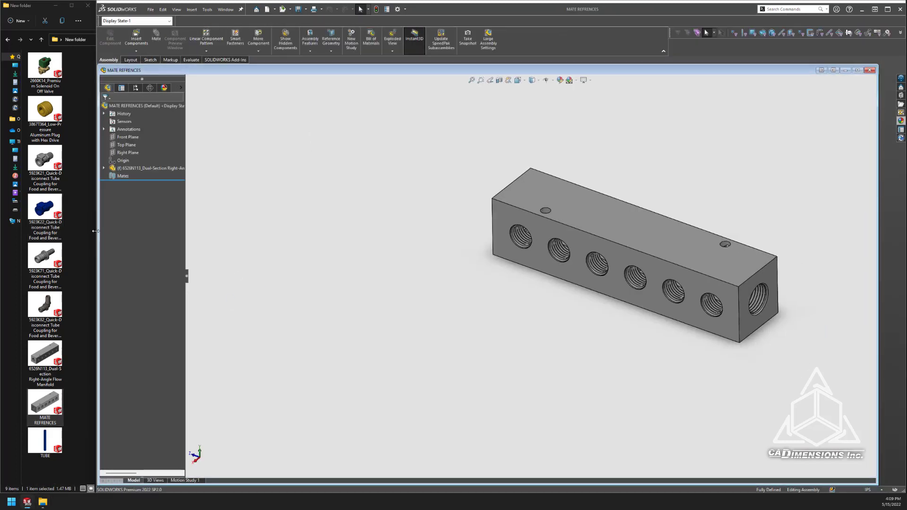
{"action": "left_click_drag", "start_coordinate": [44, 208], "coordinate": [502, 253]}
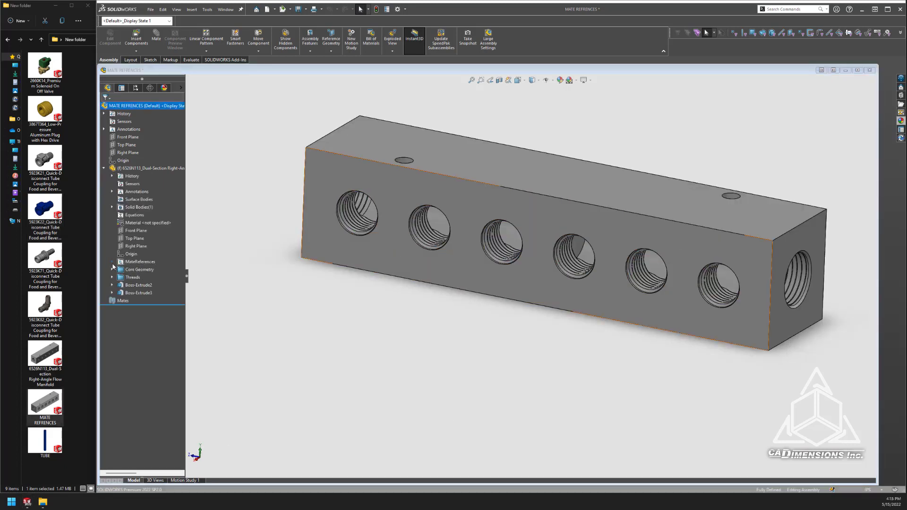
Inspect the faces of the manifold's DEFAULT<1> mate reference, then insert a 5923K21 coupling, which lands loose
{"action": "left_click", "coordinate": [112, 262]}
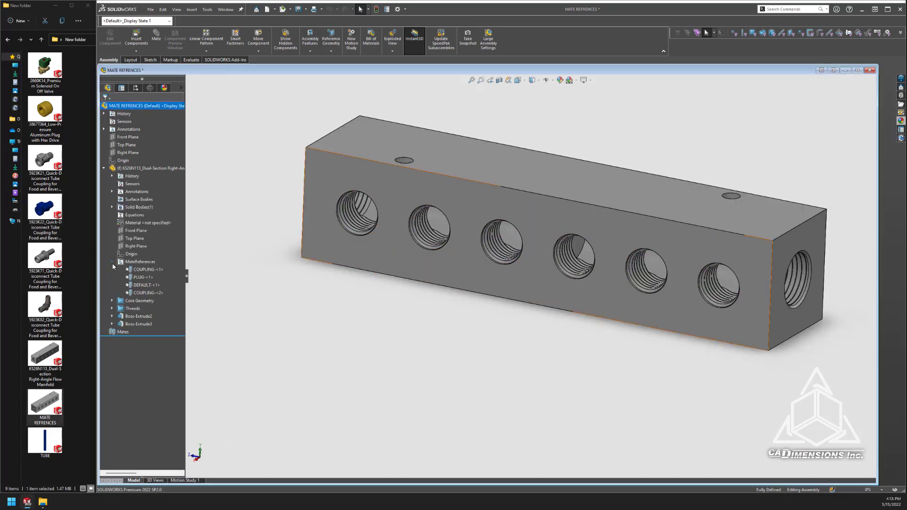
{"action": "left_click", "coordinate": [142, 286]}
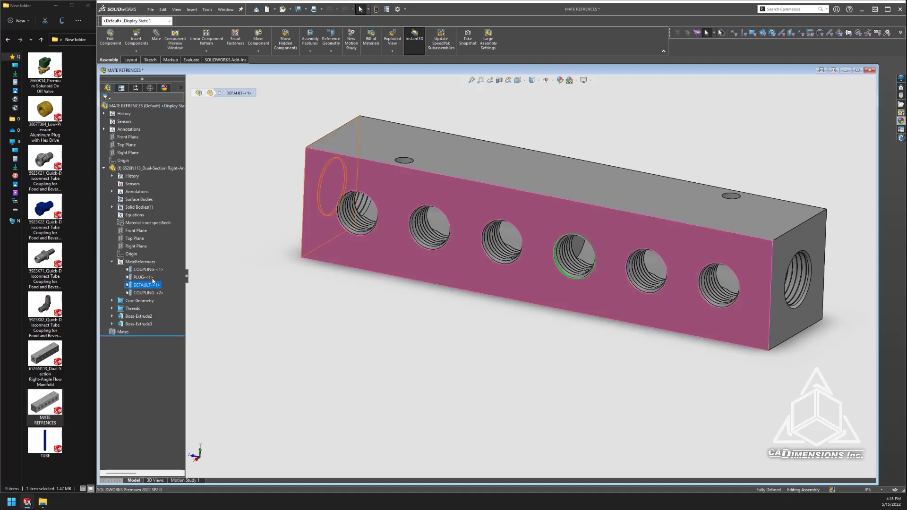
{"action": "left_click", "coordinate": [200, 300]}
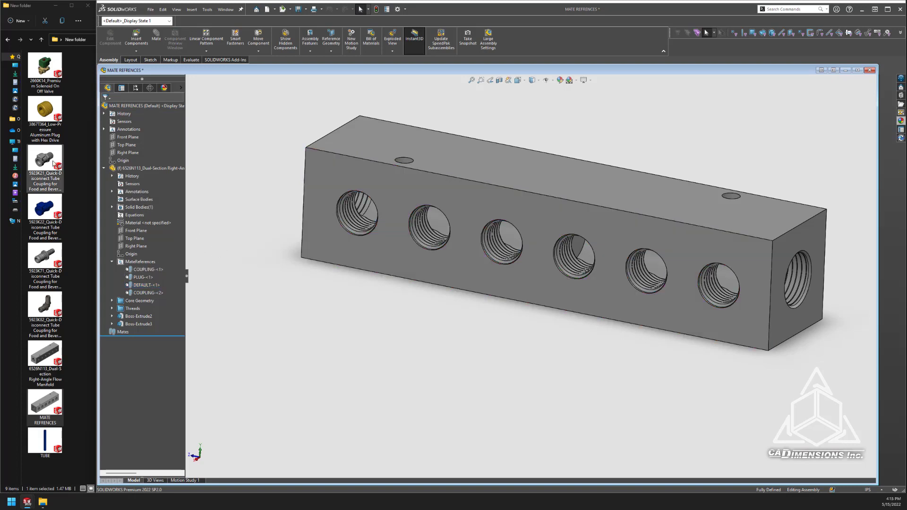
{"action": "left_click", "coordinate": [47, 161]}
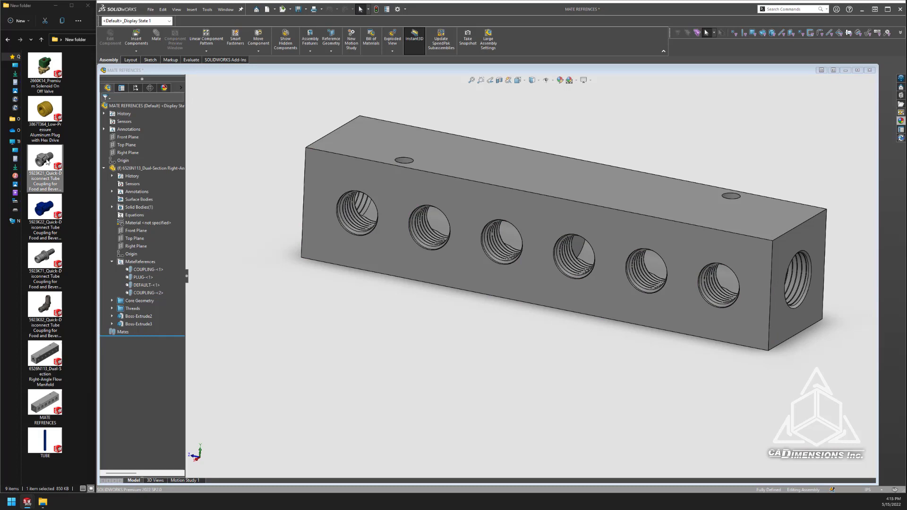
{"action": "left_click_drag", "start_coordinate": [62, 170], "coordinate": [435, 361]}
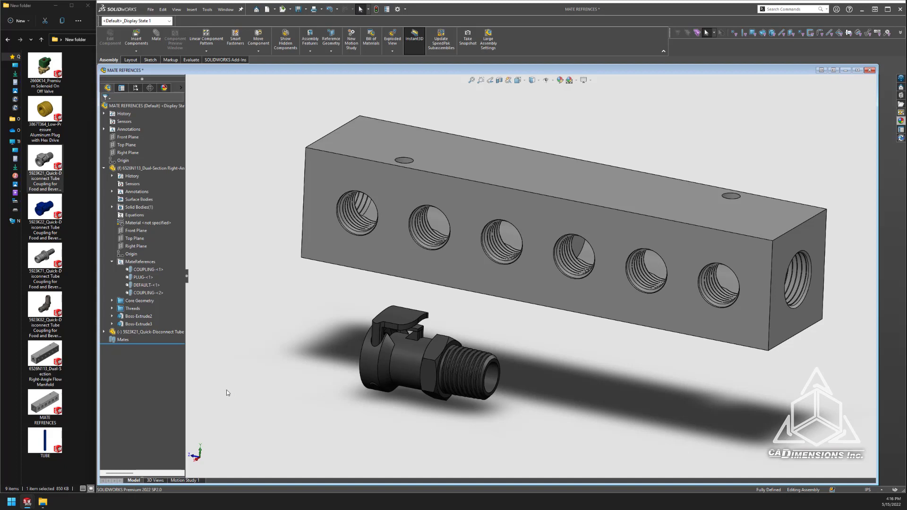
Open the manifold part, rename its DEFAULT mate reference to COUPLING, and save the part
{"action": "left_click", "coordinate": [348, 153]}
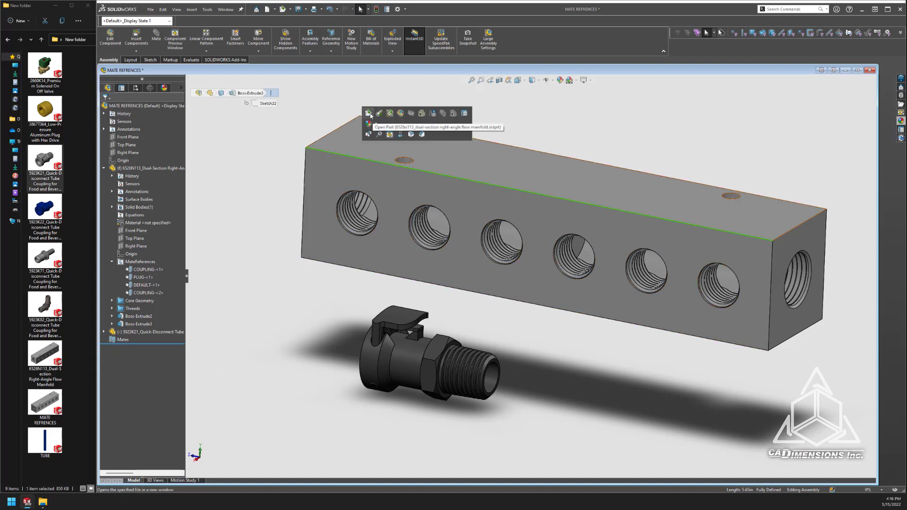
{"action": "left_click", "coordinate": [369, 114]}
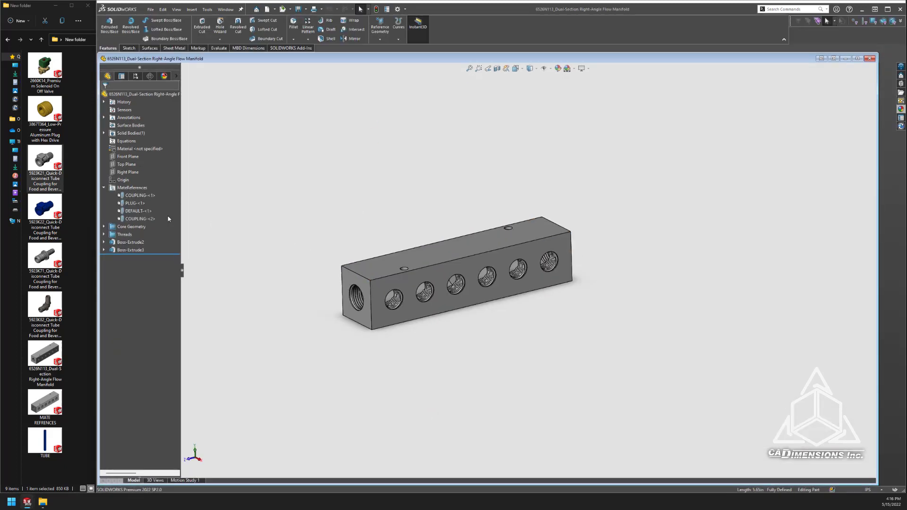
{"action": "right_click", "coordinate": [144, 211]}
{"action": "left_click", "coordinate": [160, 218]}
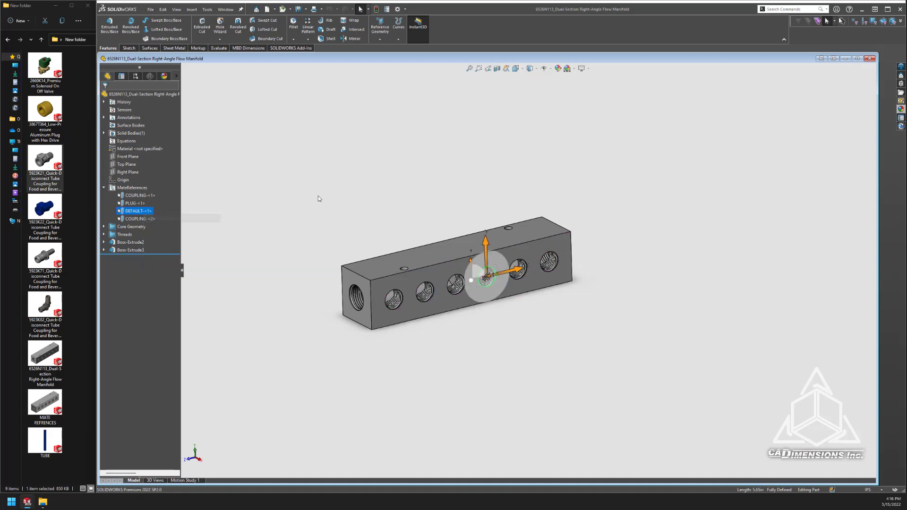
{"action": "left_click", "coordinate": [145, 117]}
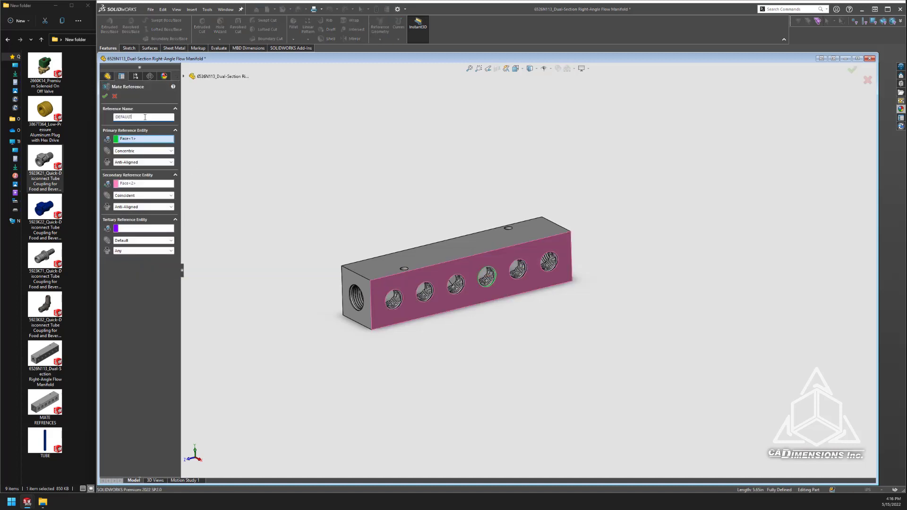
{"action": "left_click_drag", "start_coordinate": [145, 117], "coordinate": [105, 118]}
{"action": "type", "text": "COUPLING"}
{"action": "left_click", "coordinate": [105, 95]}
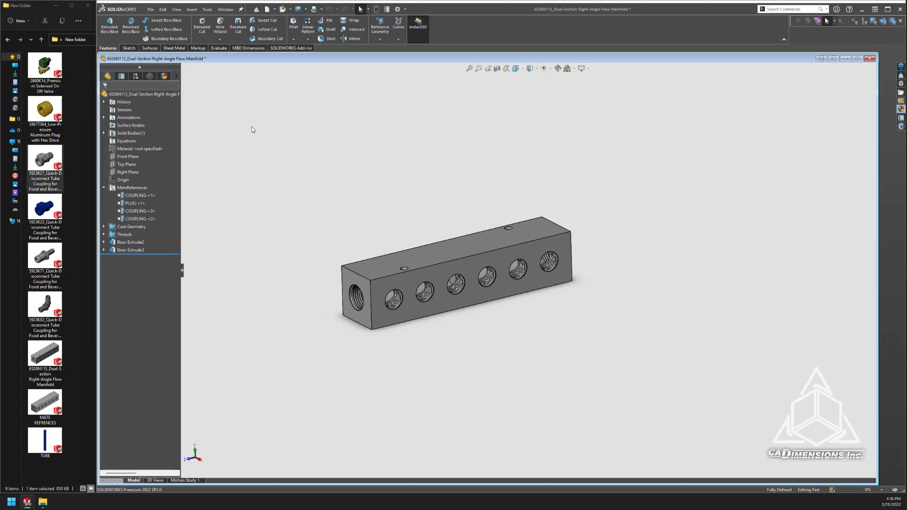
{"action": "key", "text": "ctrl+s"}
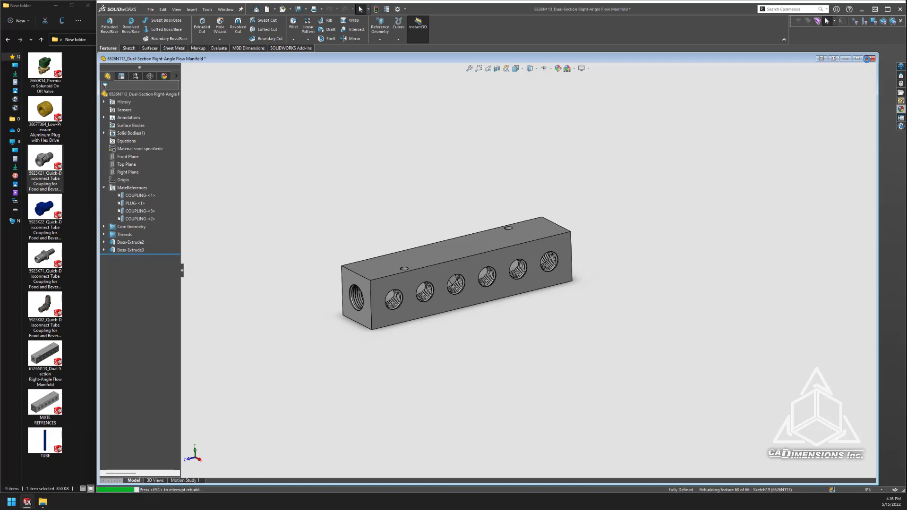
Close the manifold part and drag in a second 5923K21 coupling that snaps into a side port
{"action": "left_click", "coordinate": [870, 59]}
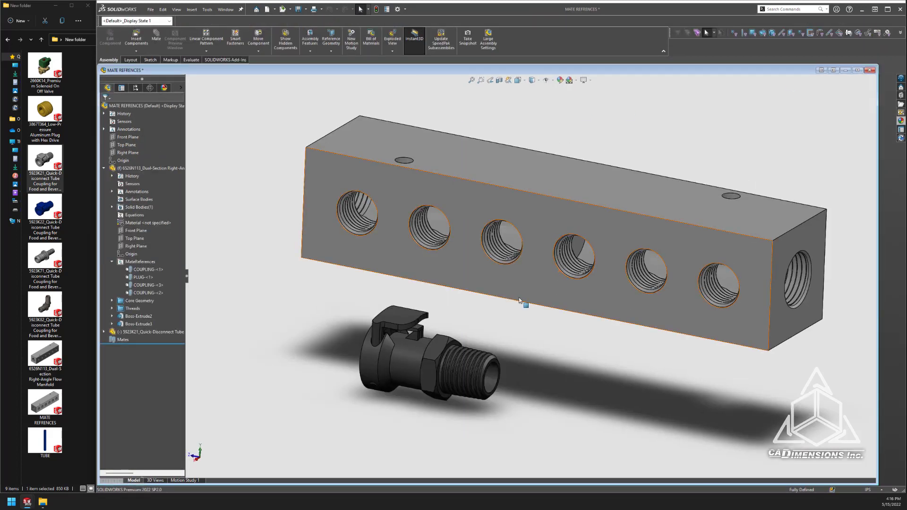
{"action": "left_click_drag", "start_coordinate": [56, 163], "coordinate": [569, 285]}
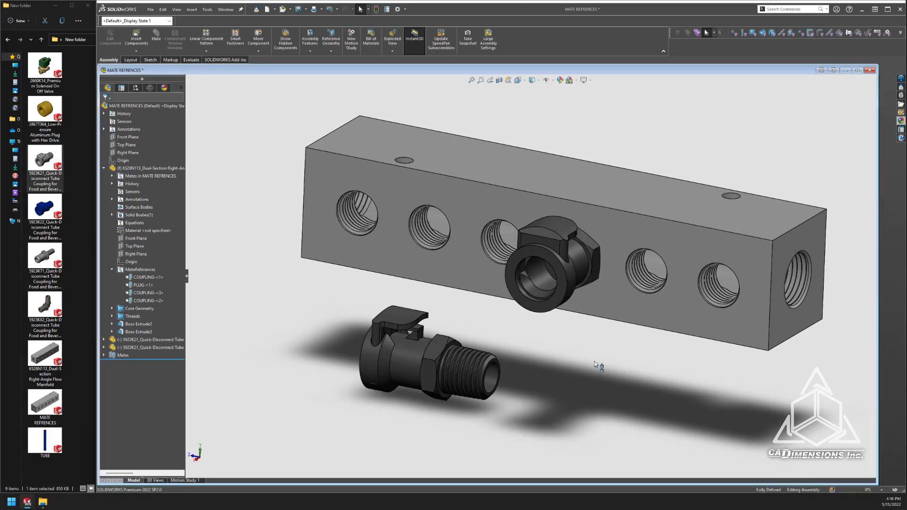